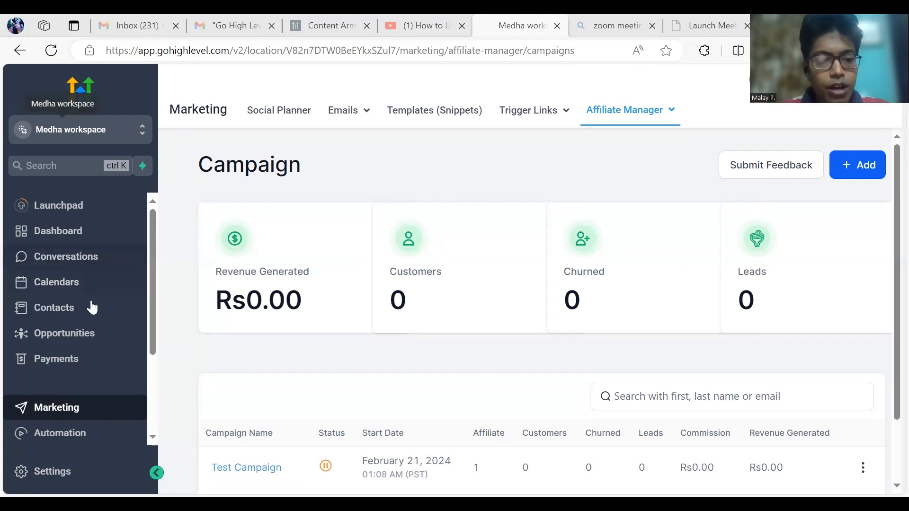
Step: Scroll the Affiliate Manager campaigns list to review Test Campaign's revenue and affiliate stats
scroll(104, 307, "down", 3)
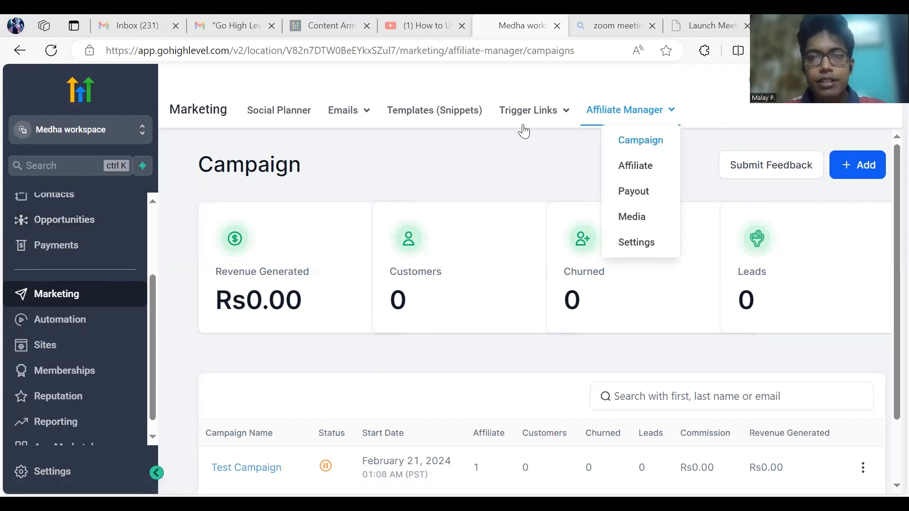
Step: Open a blank Campaign Details form for a new affiliate campaign with + Add
mouse_move(670, 118)
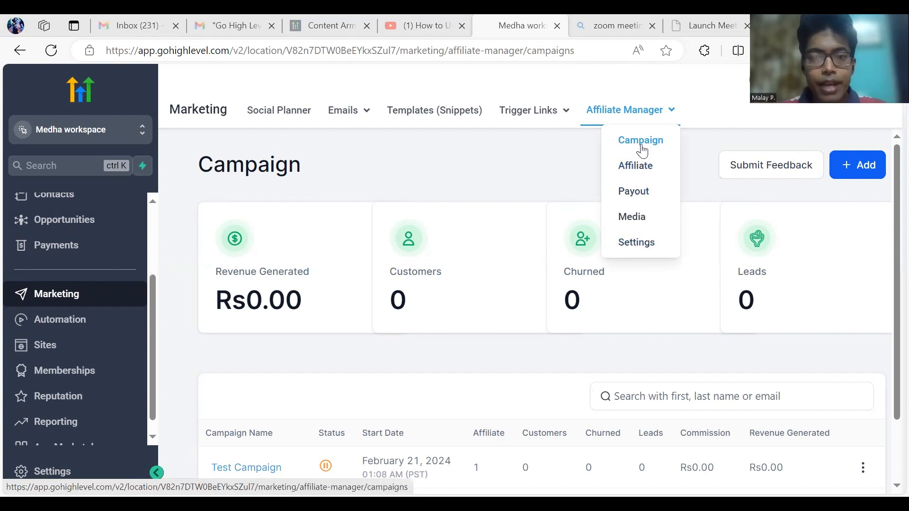
scroll(743, 260, "down", 2)
scroll(804, 176, "up", 2)
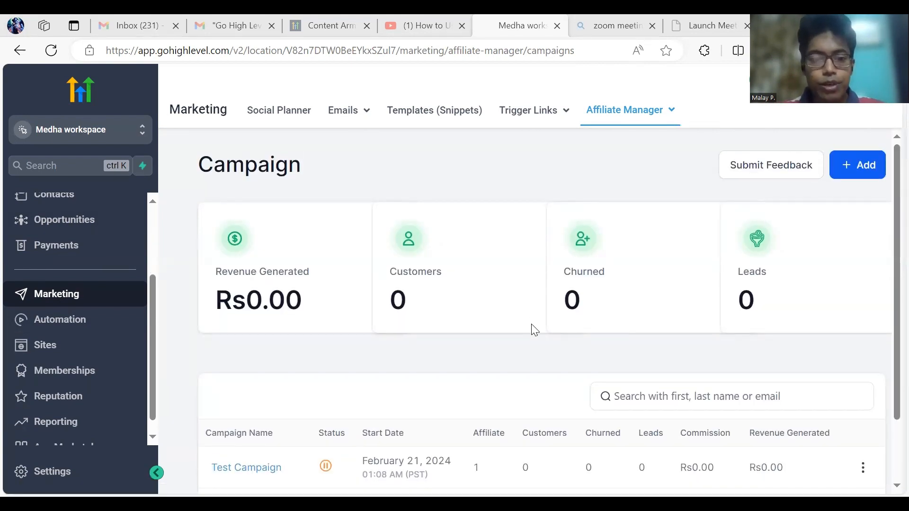
scroll(661, 256, "down", 2)
scroll(663, 256, "up", 1)
scroll(672, 275, "down", 1)
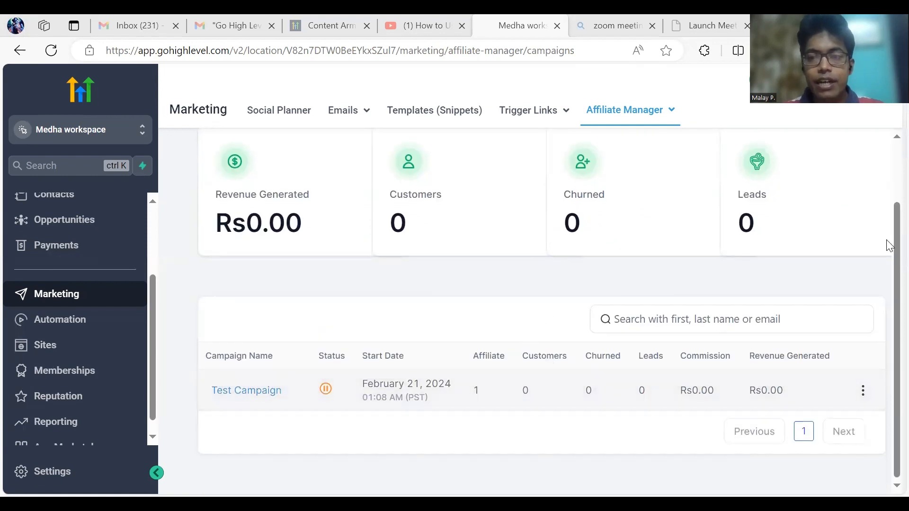
scroll(853, 228, "up", 1)
scroll(839, 213, "up", 1)
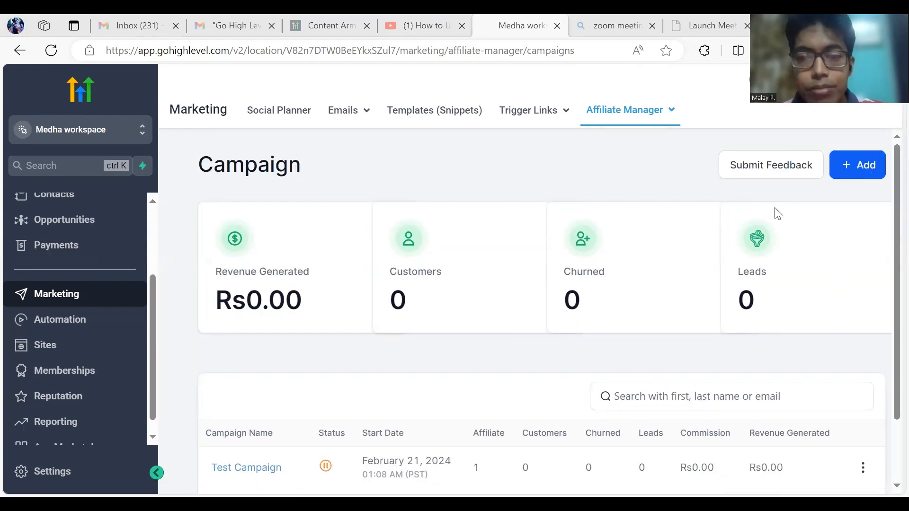
scroll(482, 279, "down", 1)
left_click(853, 138)
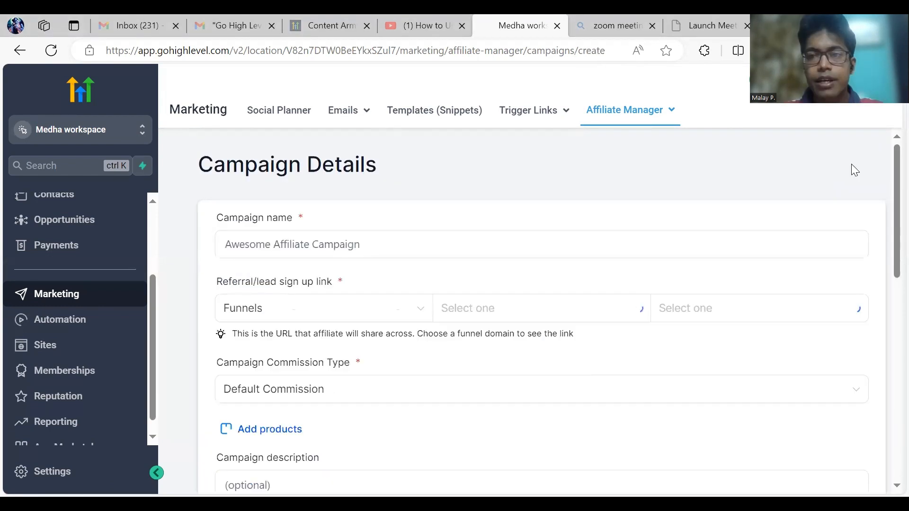
Step: Name the campaign 'Test Campaign2' and link sign-ups to the [Organic] GHL Affiliate Funnel
left_click(276, 250)
type("Tes")
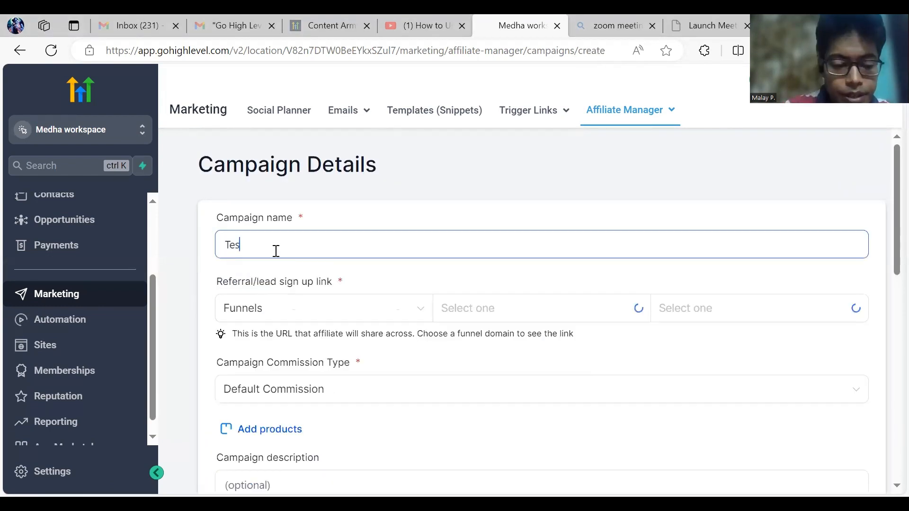
type("t")
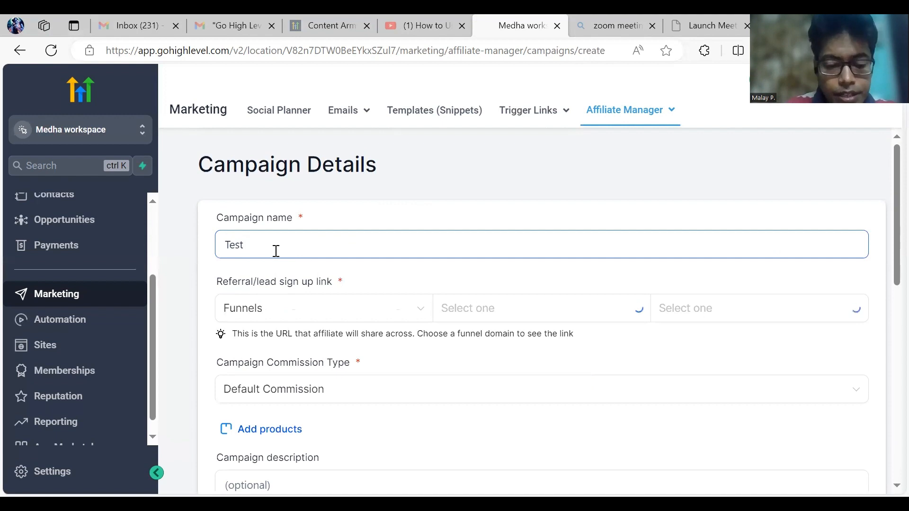
type(" Campaign2")
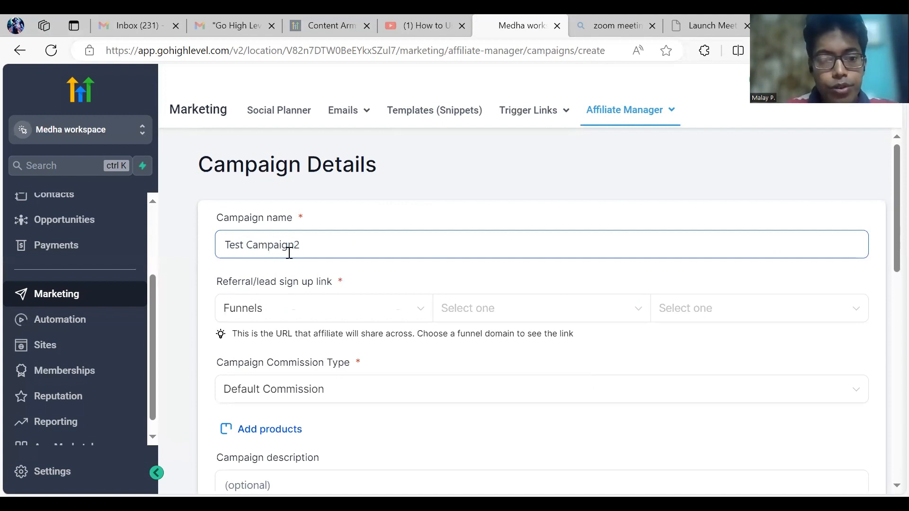
left_click(292, 313)
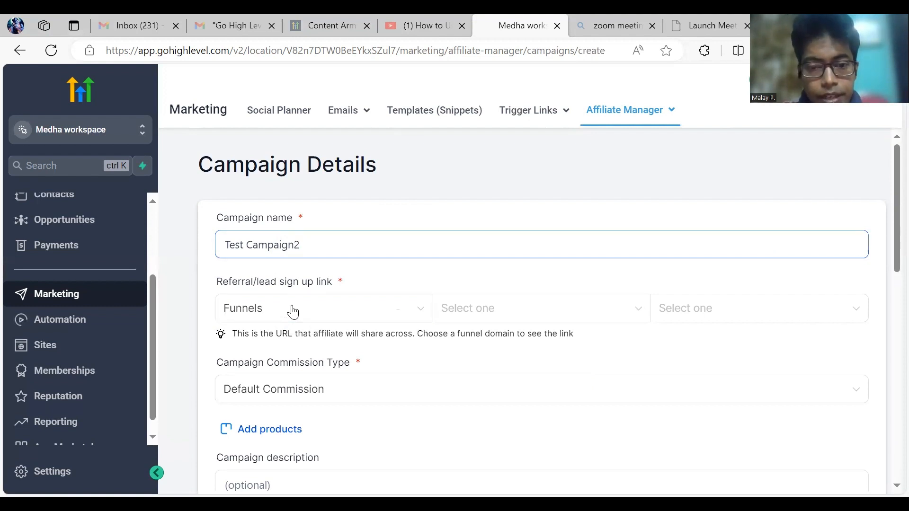
left_click(503, 314)
left_click(513, 313)
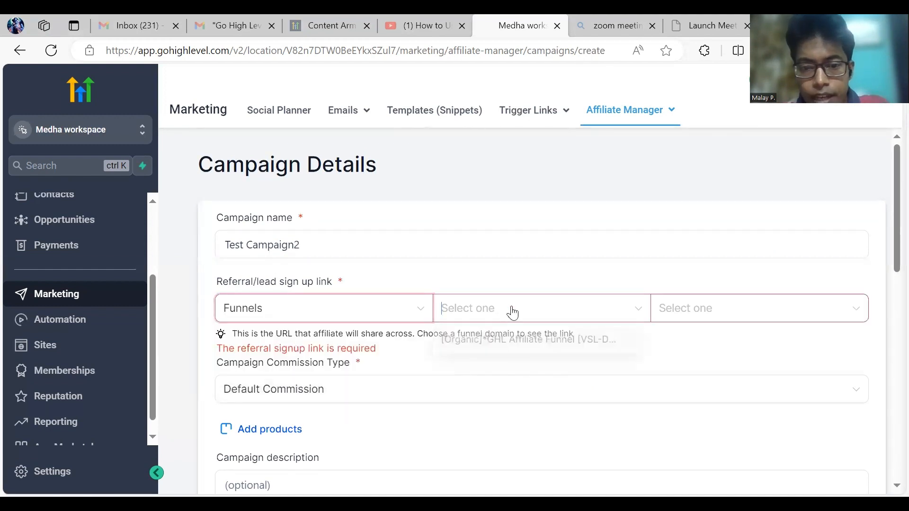
left_click(530, 342)
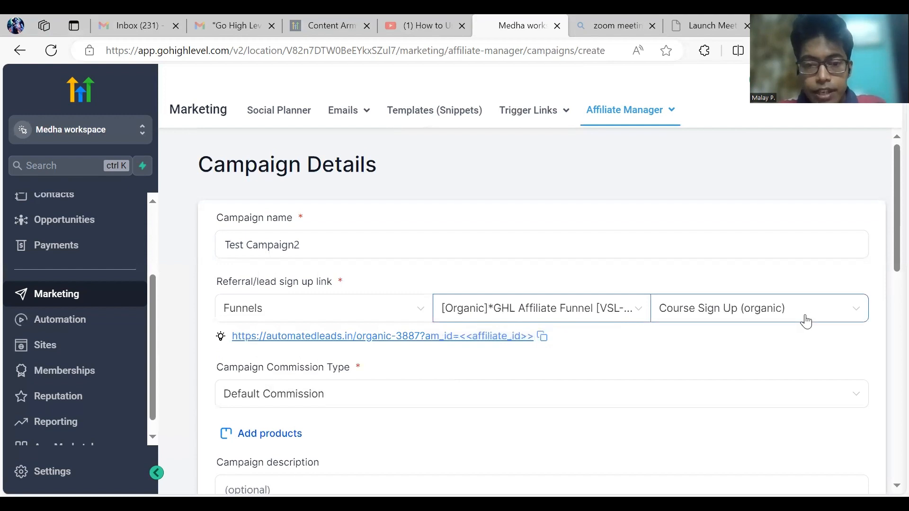
scroll(655, 364, "down", 1)
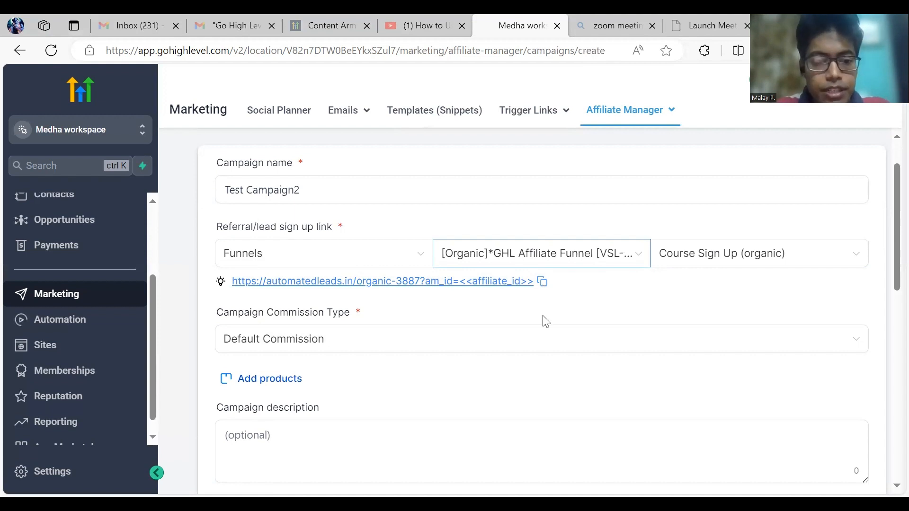
scroll(574, 382, "down", 3)
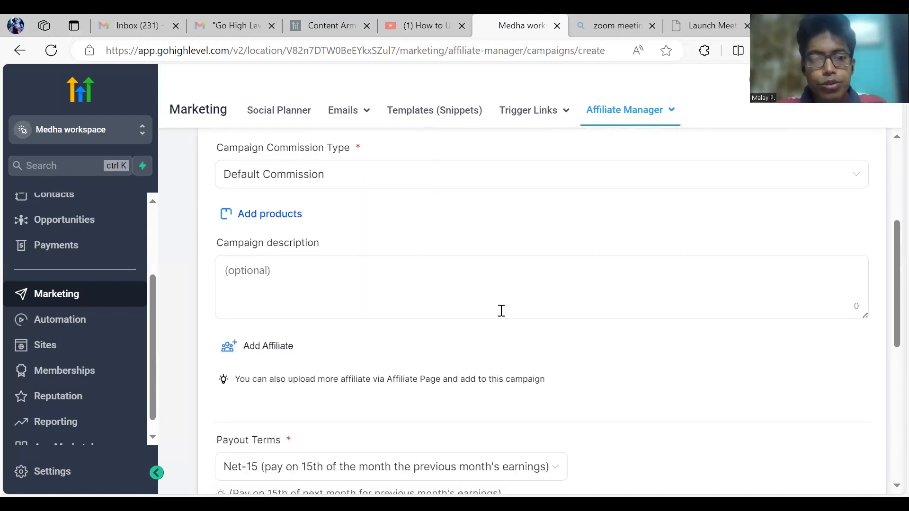
scroll(501, 322, "down", 5)
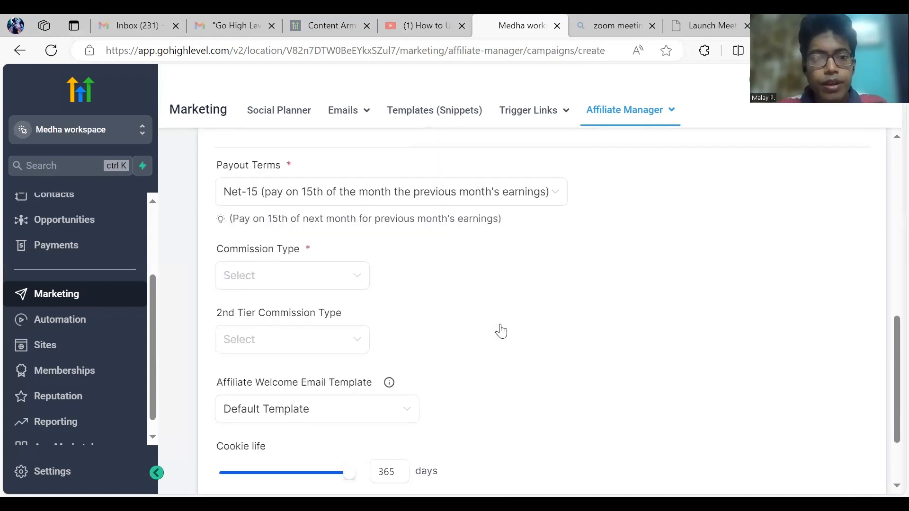
scroll(287, 182, "up", 1)
scroll(289, 184, "up", 1)
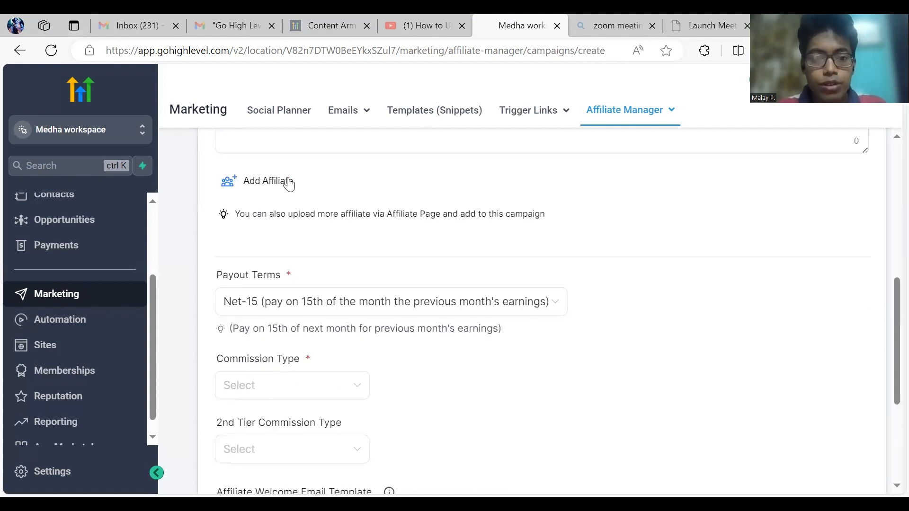
left_click(274, 311)
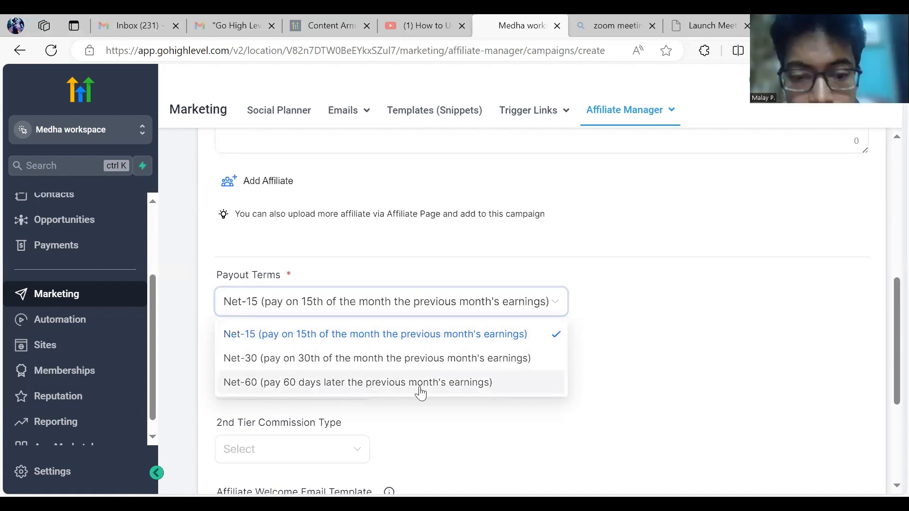
left_click(585, 353)
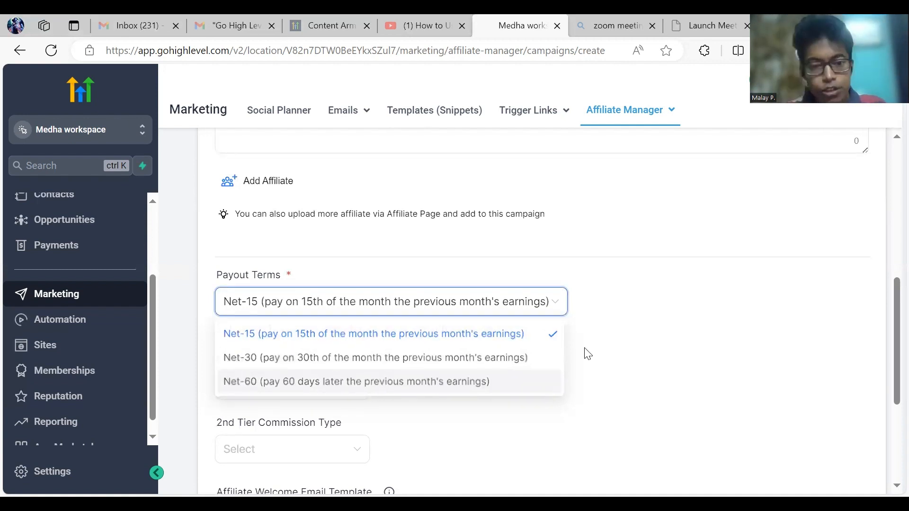
scroll(293, 325, "down", 2)
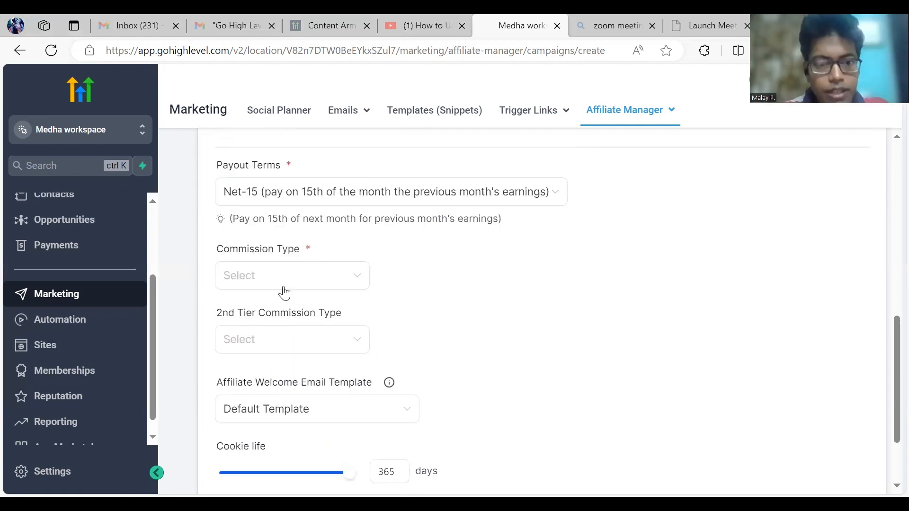
Step: Set the first-tier commission to Flat Commission with an amount of 40
left_click(260, 280)
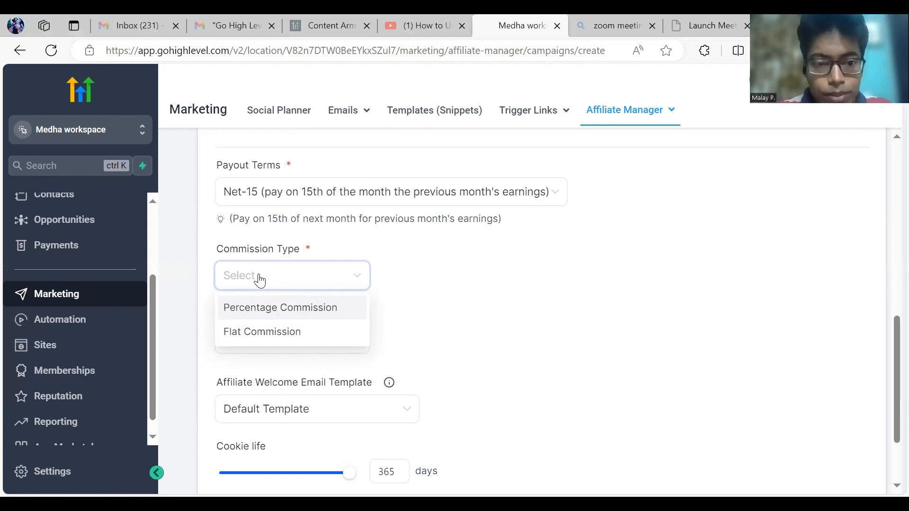
left_click(263, 281)
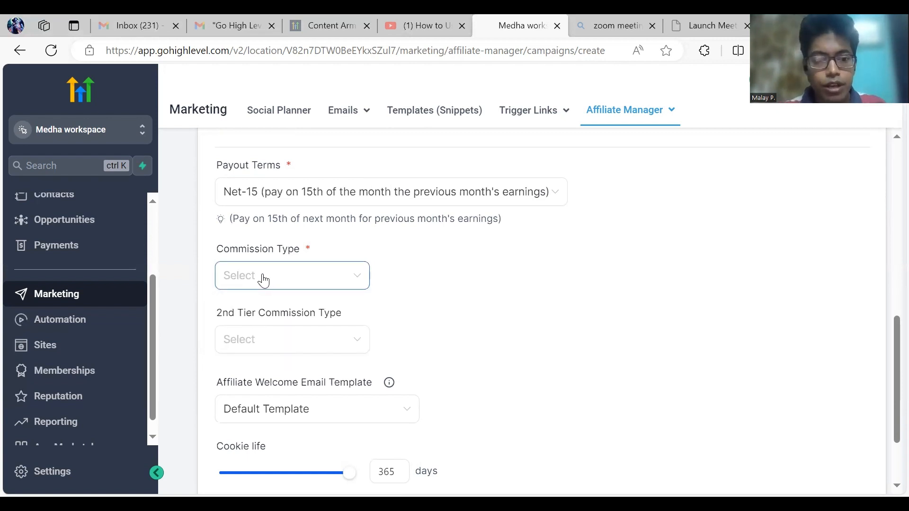
left_click(264, 281)
left_click(263, 333)
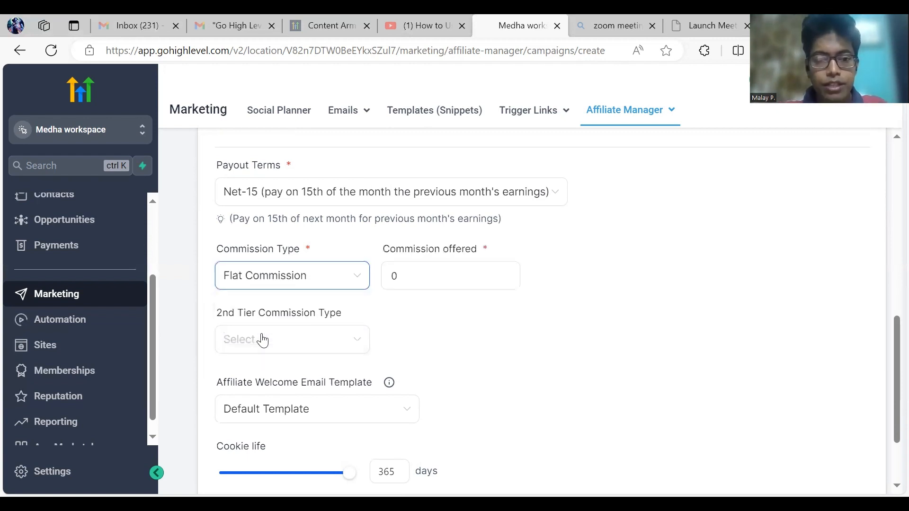
key("BackSpace")
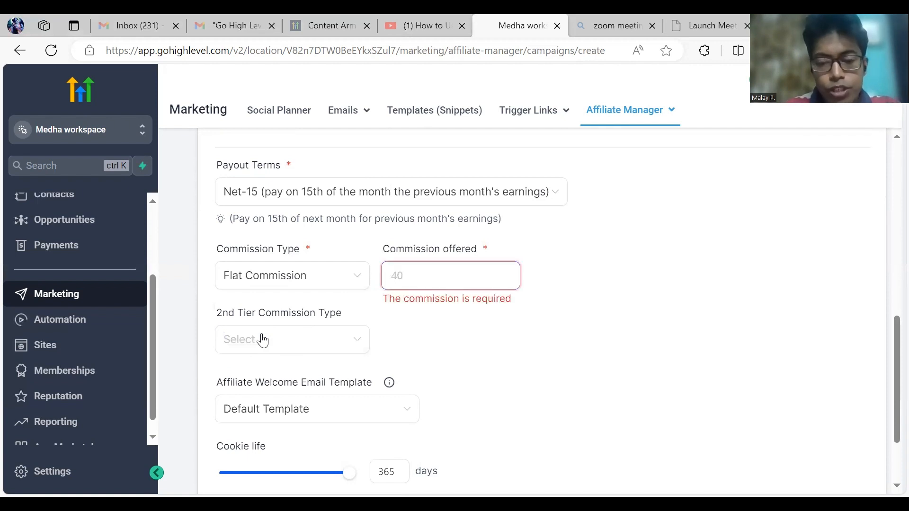
type("40")
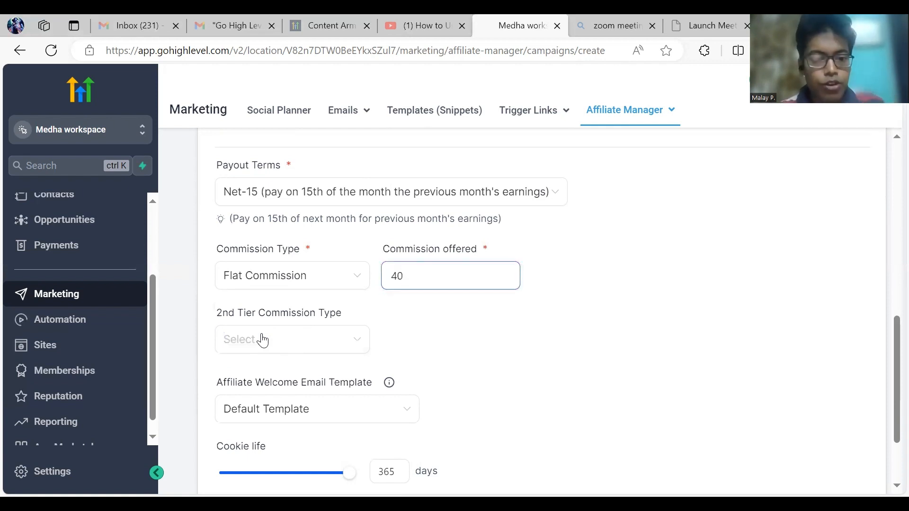
Step: Add a flat second-tier commission of 30 and confirm the 365-day cookie life
left_click(263, 340)
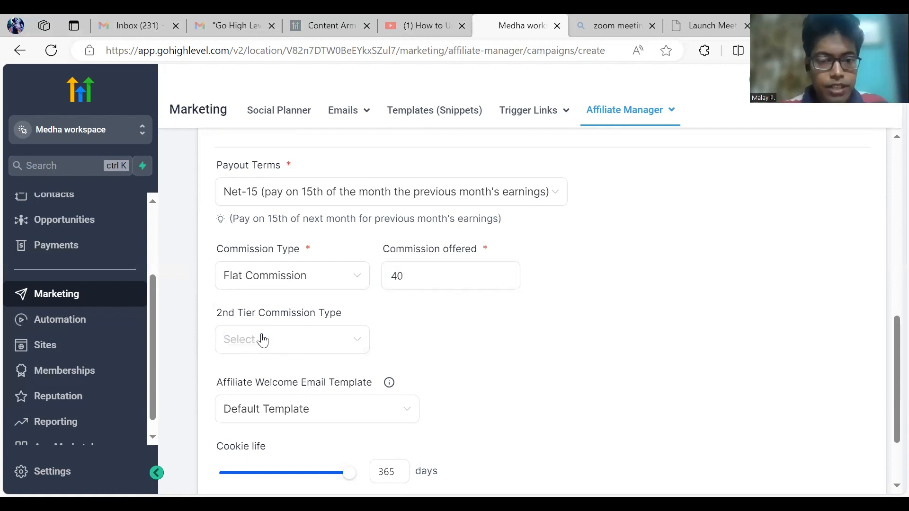
left_click(263, 341)
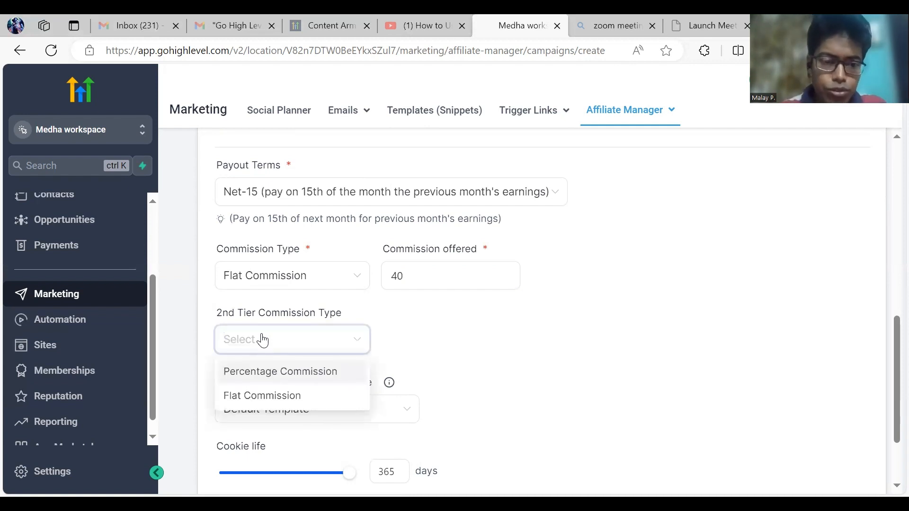
left_click(271, 397)
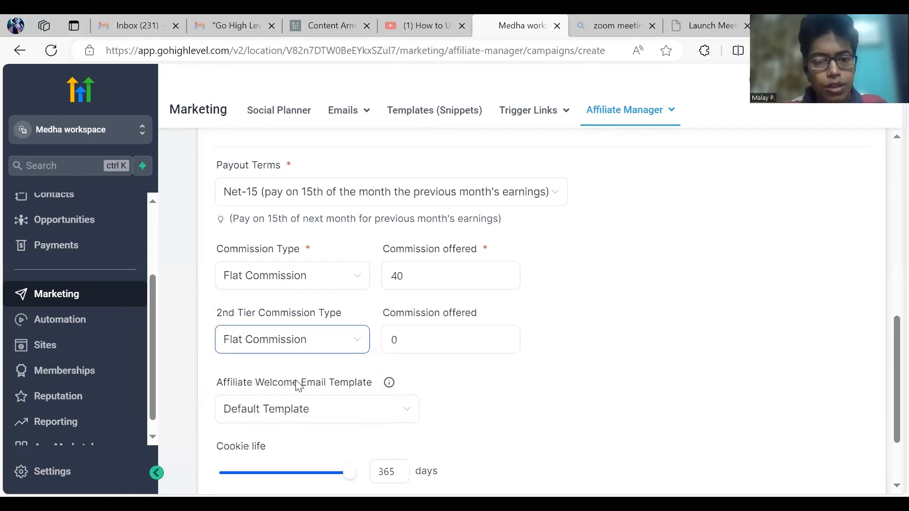
key("Tab")
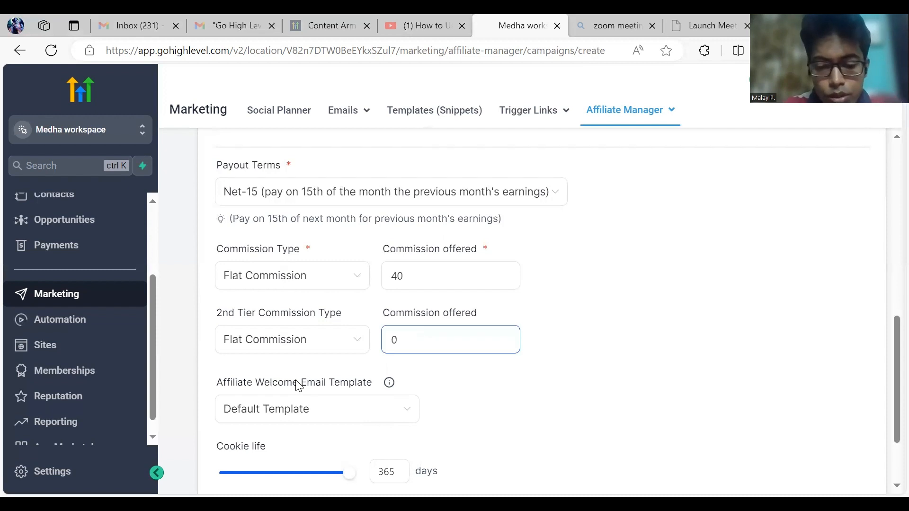
type("30")
left_click(462, 374)
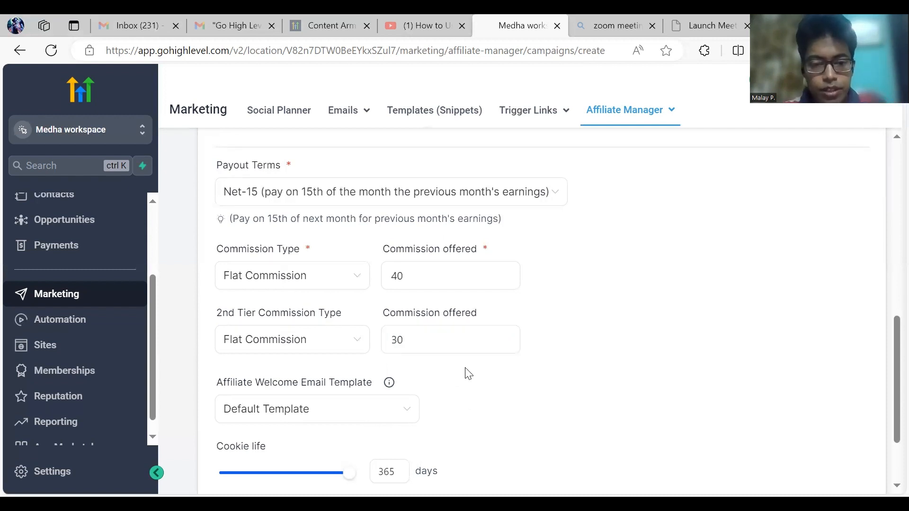
scroll(465, 372, "down", 3)
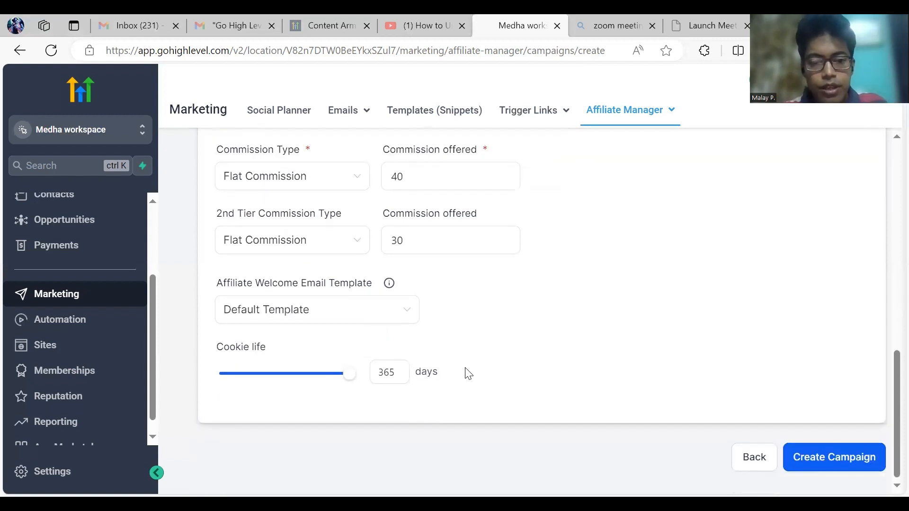
left_click(404, 382)
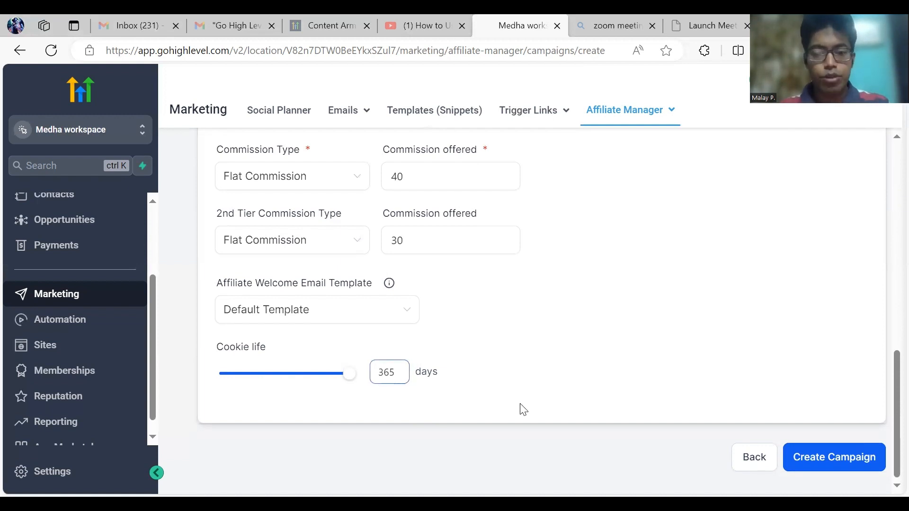
Step: Create Test Campaign2, then switch to the Affiliate list and show the add options
left_click(828, 457)
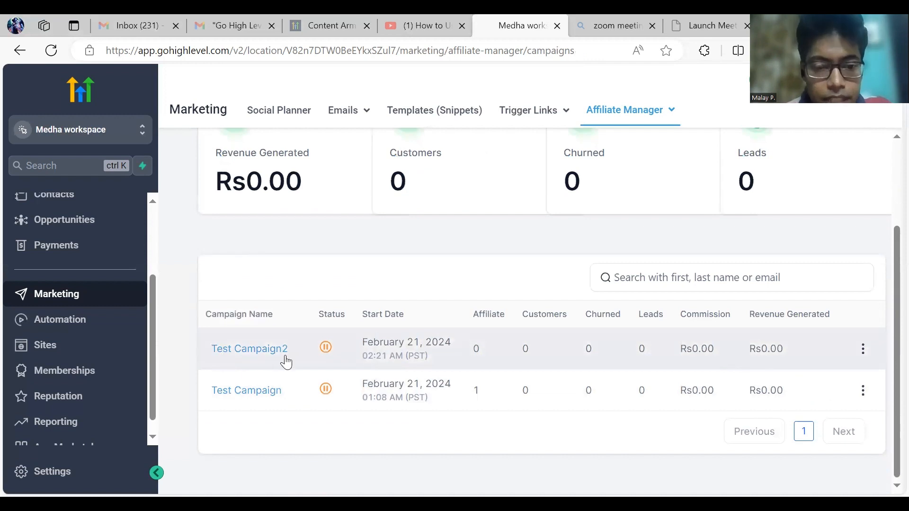
scroll(772, 388, "up", 3)
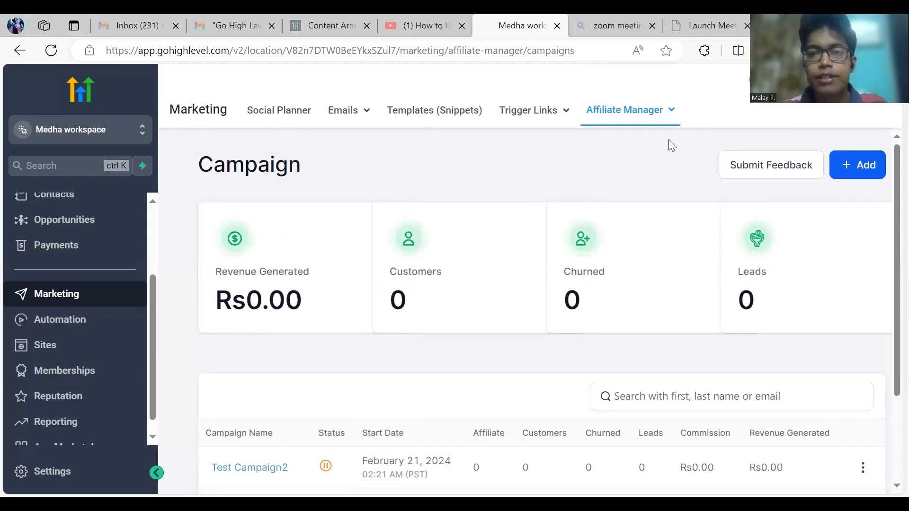
mouse_move(653, 124)
left_click(639, 172)
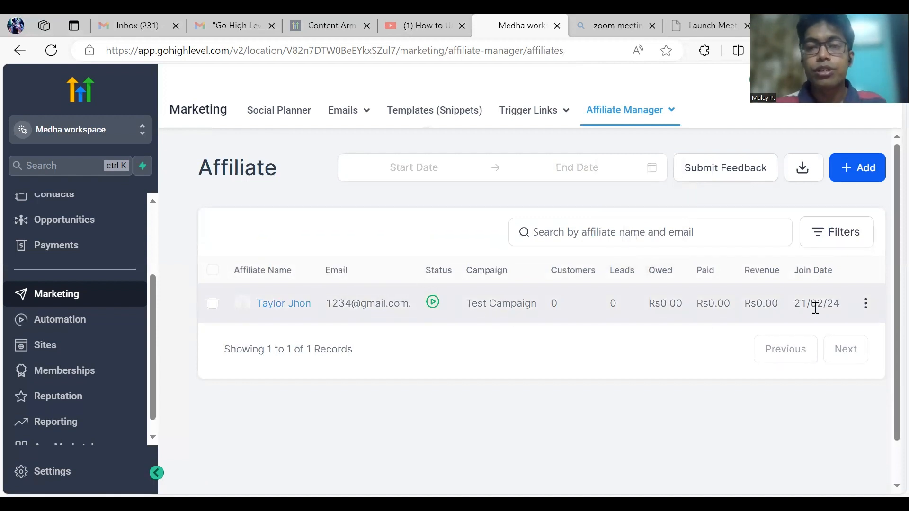
left_click(855, 175)
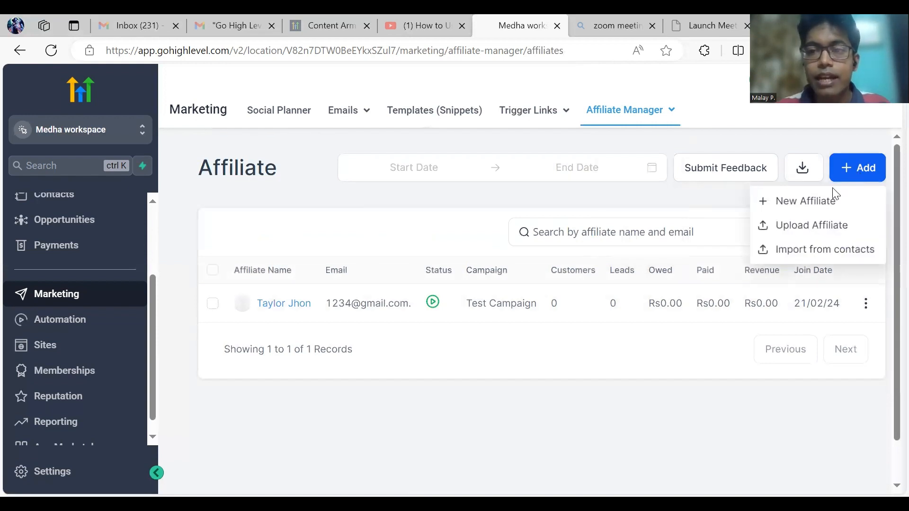
Step: Start a new affiliate and enter their email address, first name and last name
left_click(813, 202)
left_click(486, 291)
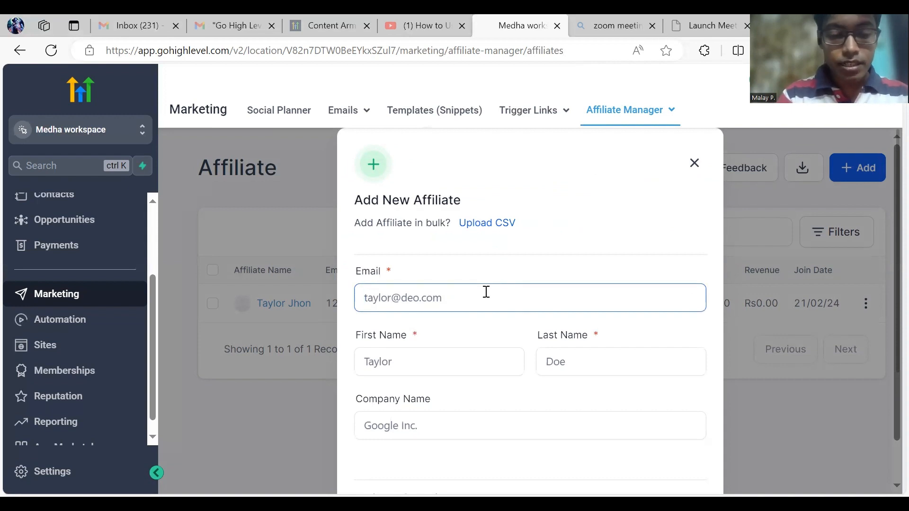
type("test@gmail.com")
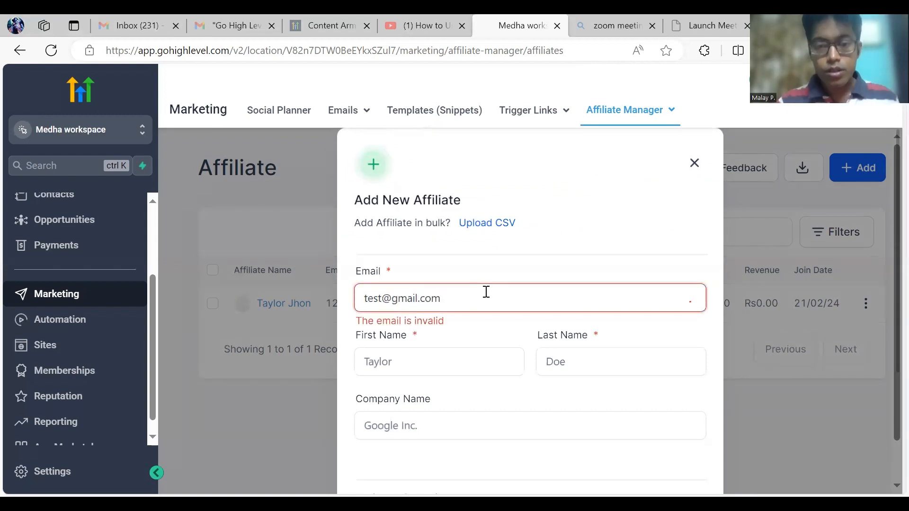
left_click(420, 365)
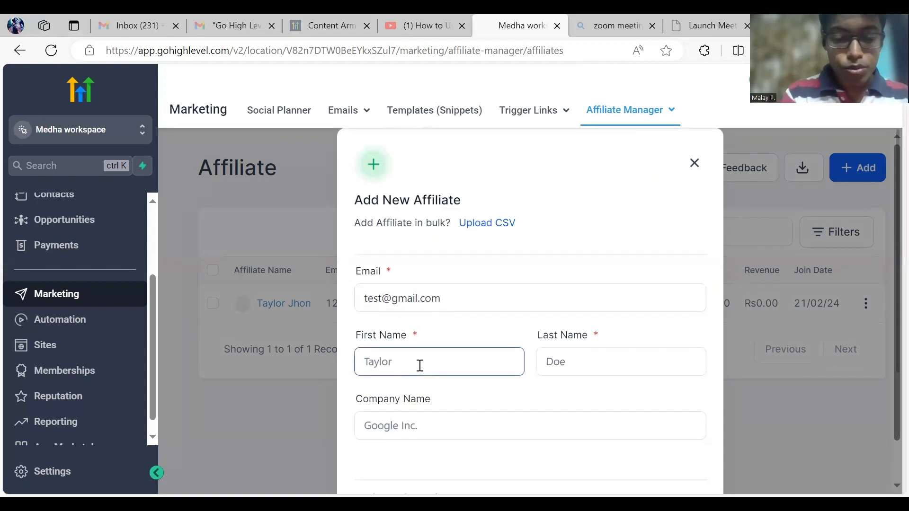
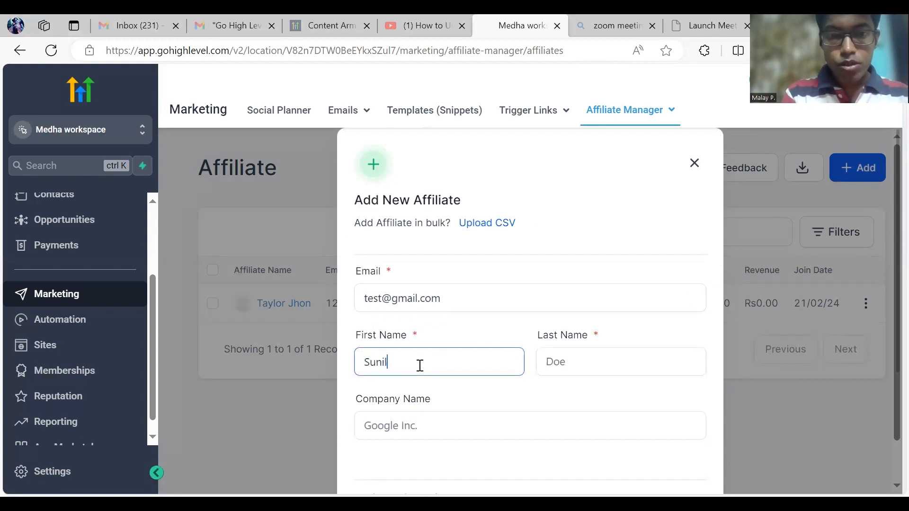
key("Tab")
left_click(565, 394)
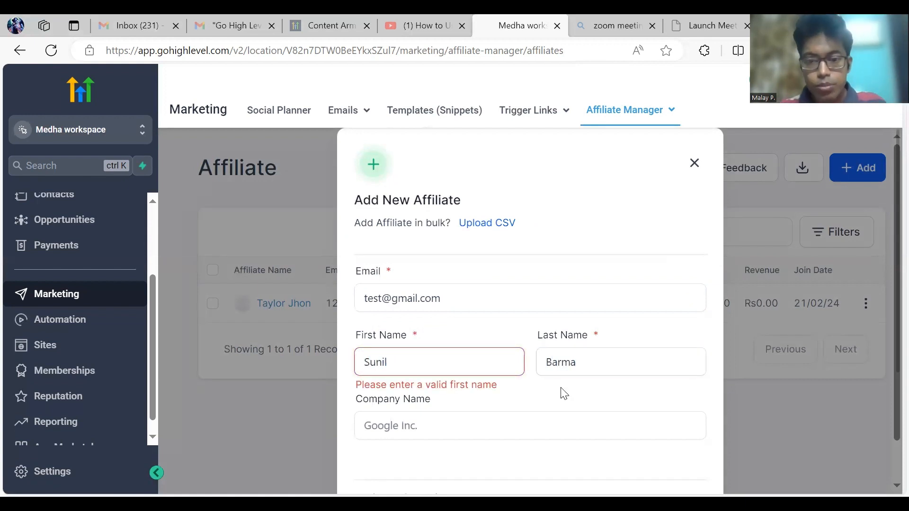
left_click(442, 365)
Step: Assign the new affiliate to Test Campaign2 and save to add more details
scroll(525, 396, "down", 1)
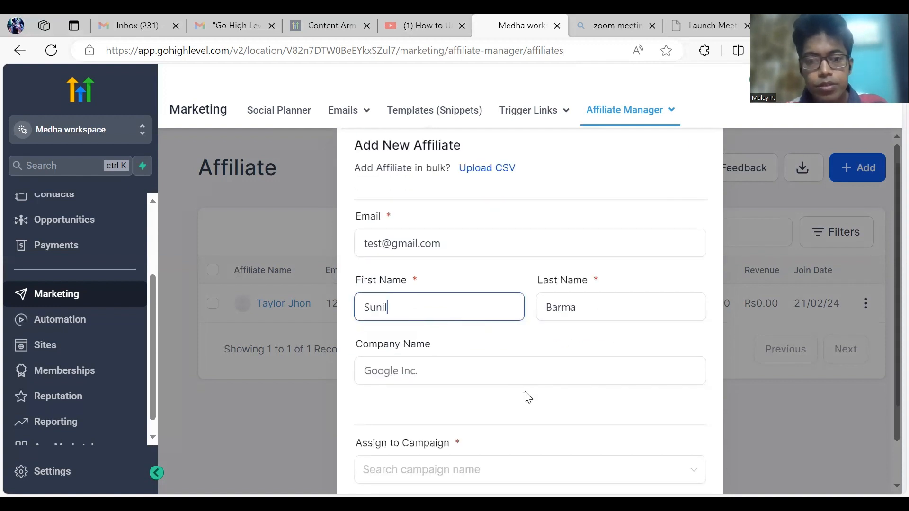
scroll(501, 351, "down", 3)
left_click(502, 346)
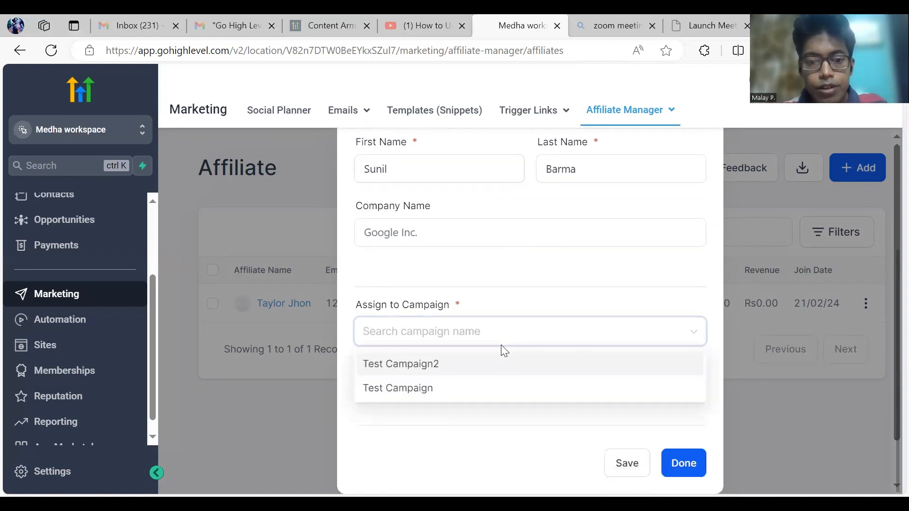
left_click(424, 368)
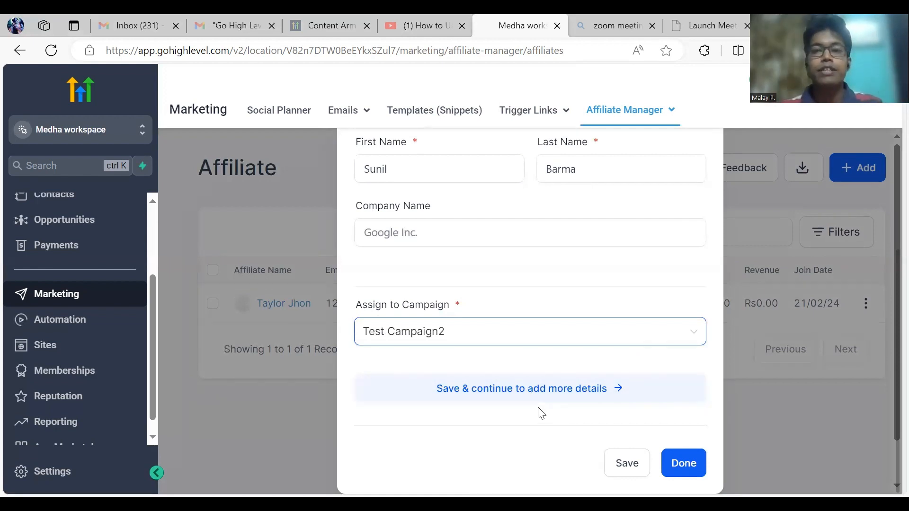
left_click(524, 388)
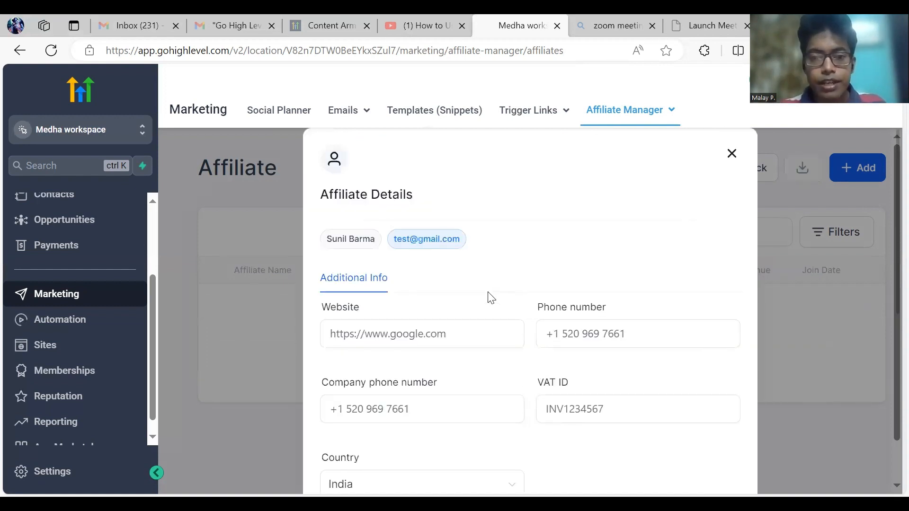
Step: Scroll through the new affiliate's details and open their Advanced Settings
scroll(603, 370, "down", 1)
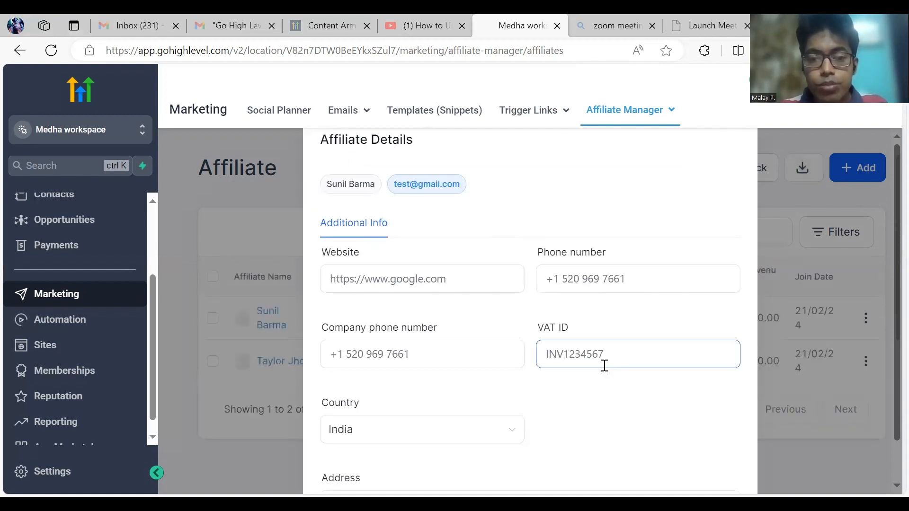
scroll(456, 397, "down", 5)
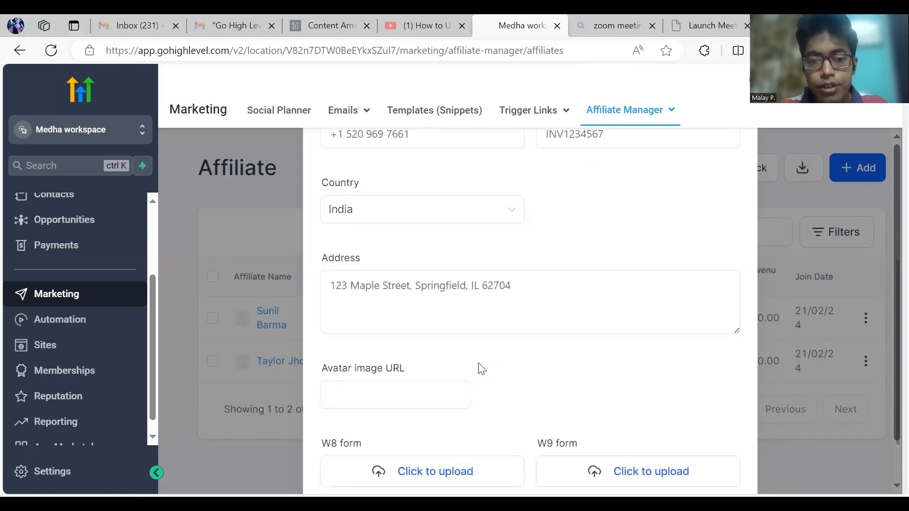
scroll(469, 371, "down", 2)
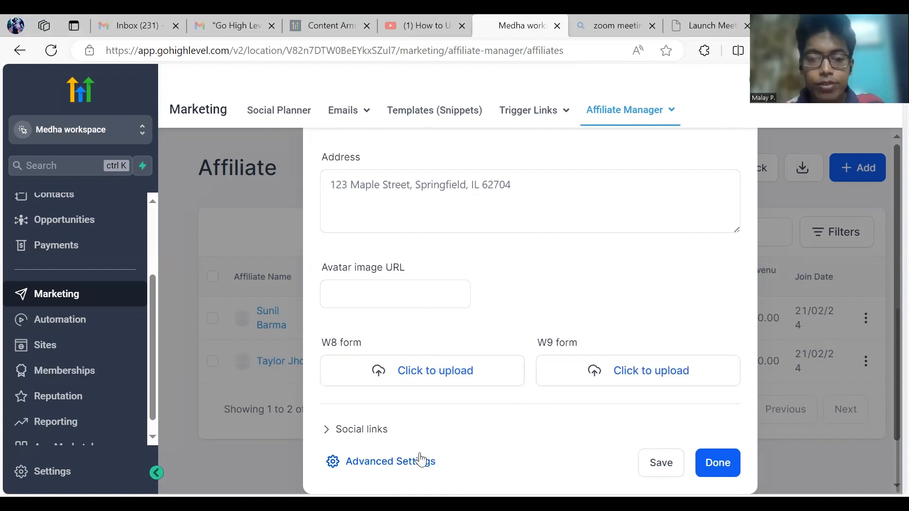
left_click(387, 467)
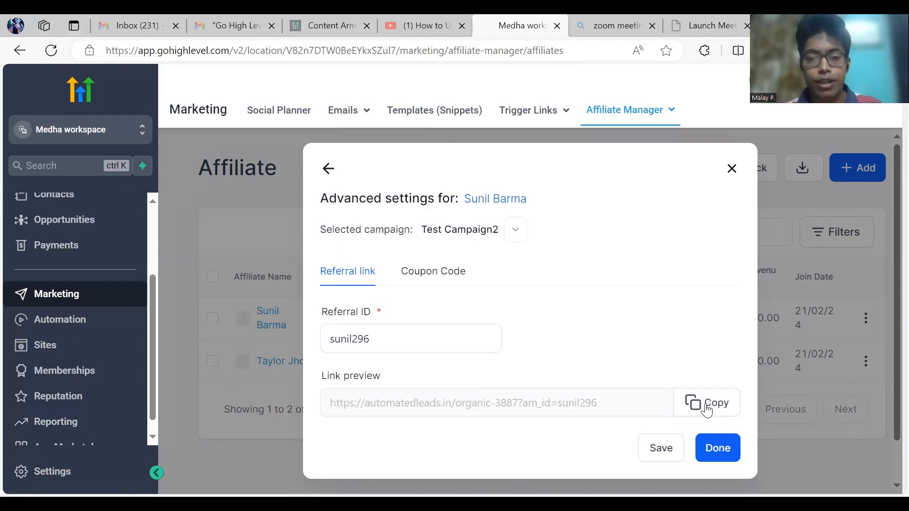
Step: Confirm the affiliate's advanced settings with Done
left_click(717, 448)
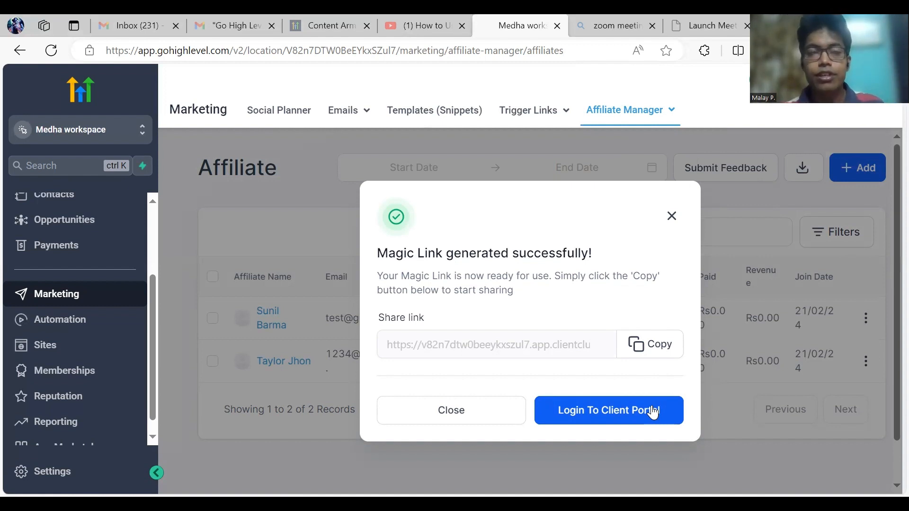
Step: Log into the affiliate's client portal and view Leads/Customers, then Commissions
left_click(602, 411)
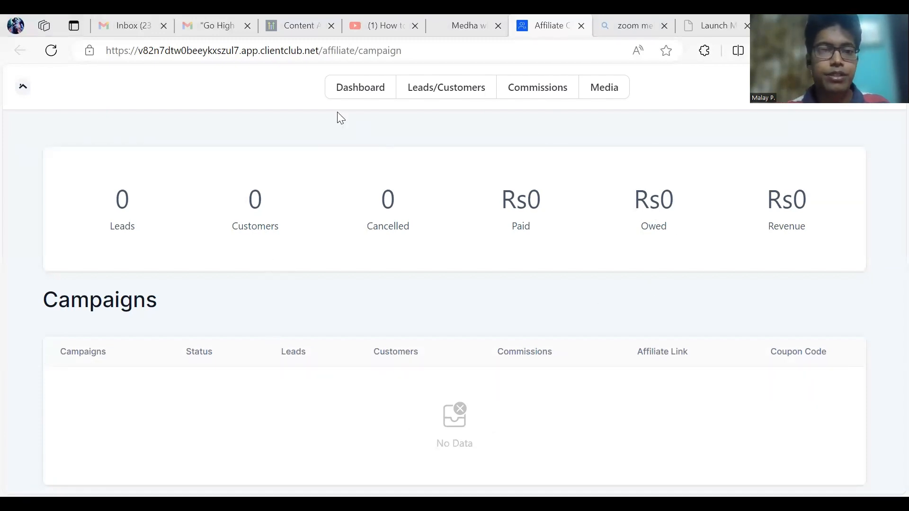
left_click(448, 96)
left_click(549, 93)
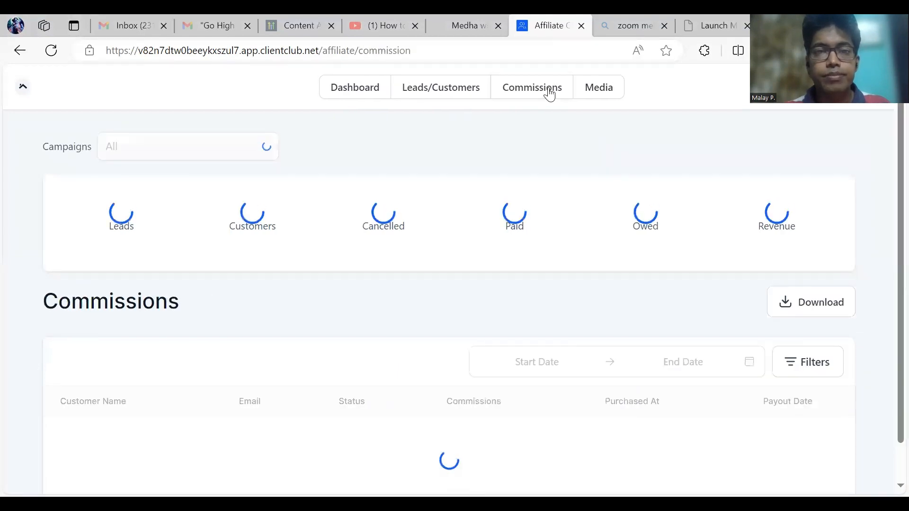